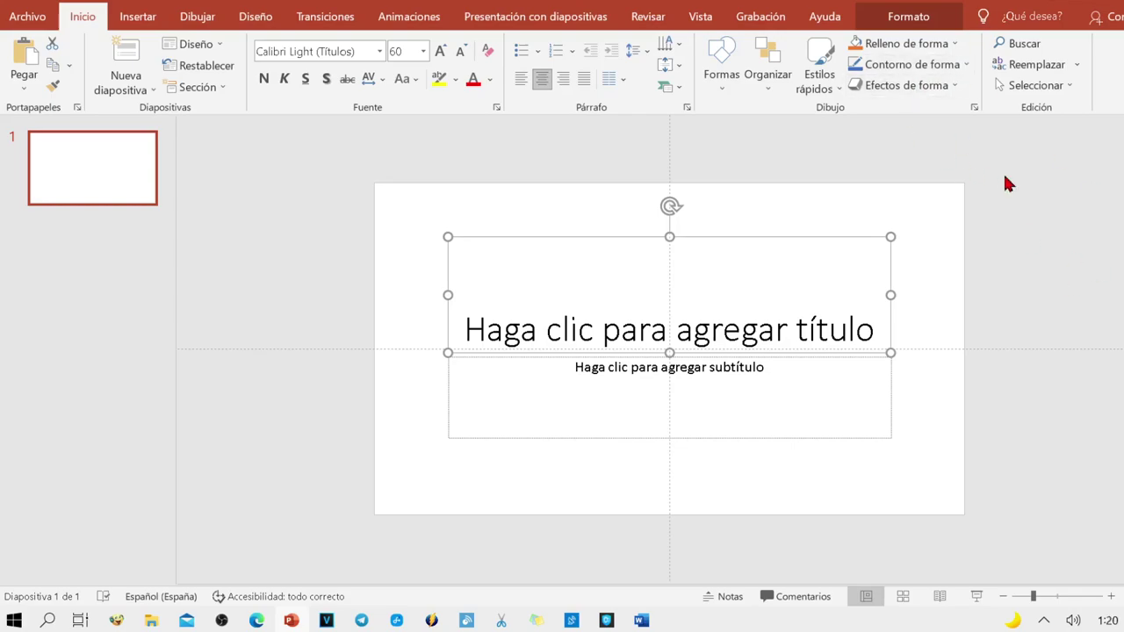
- Switch the slide to the blank layout (En blanco)
click(1088, 207)
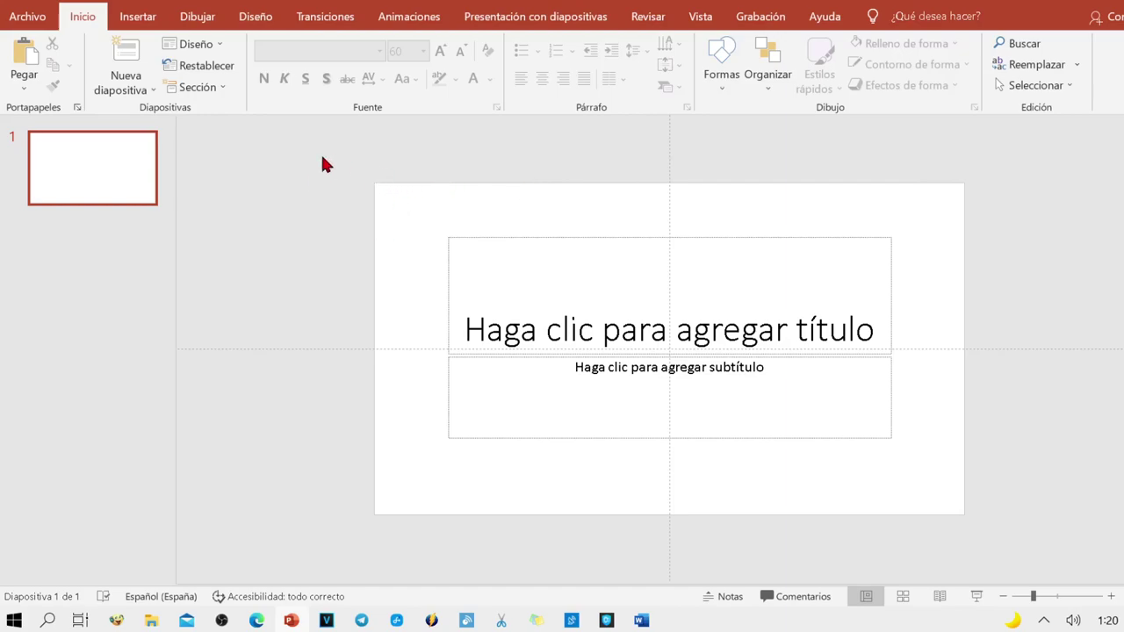
click(208, 44)
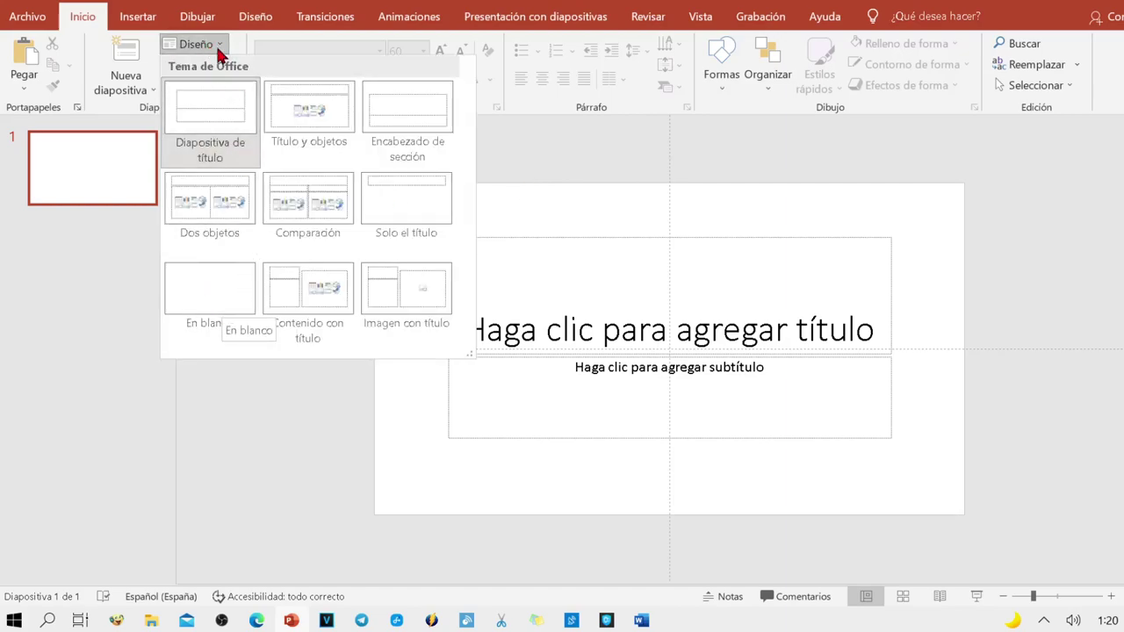
click(226, 292)
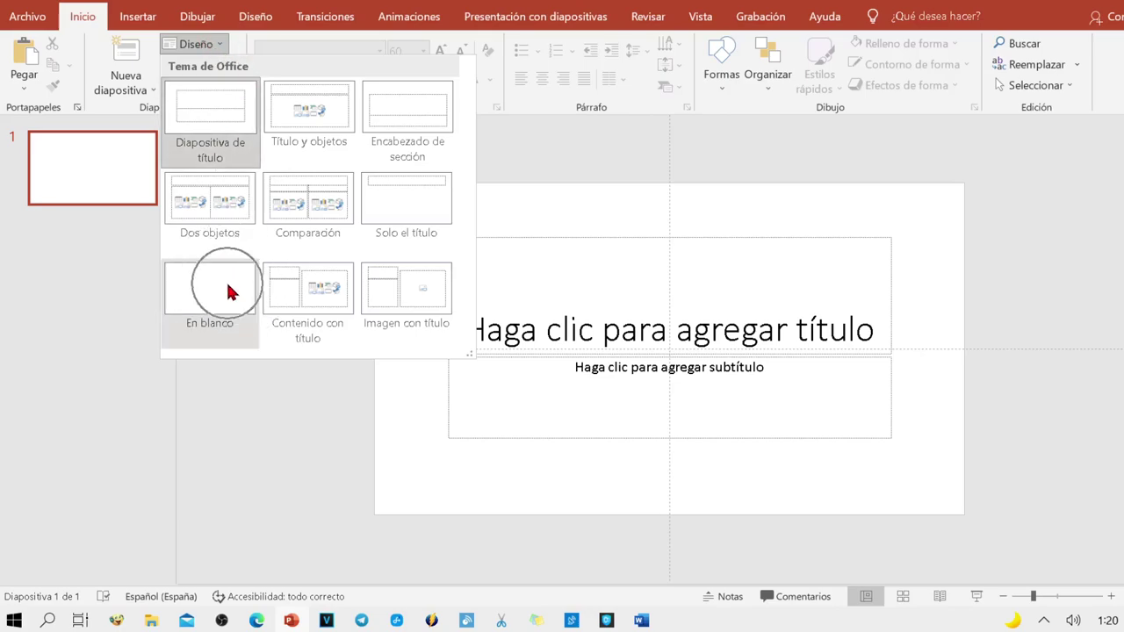
- Insert the 'vanilla' logo image from this device and resize it to about 17.96 cm wide
click(135, 16)
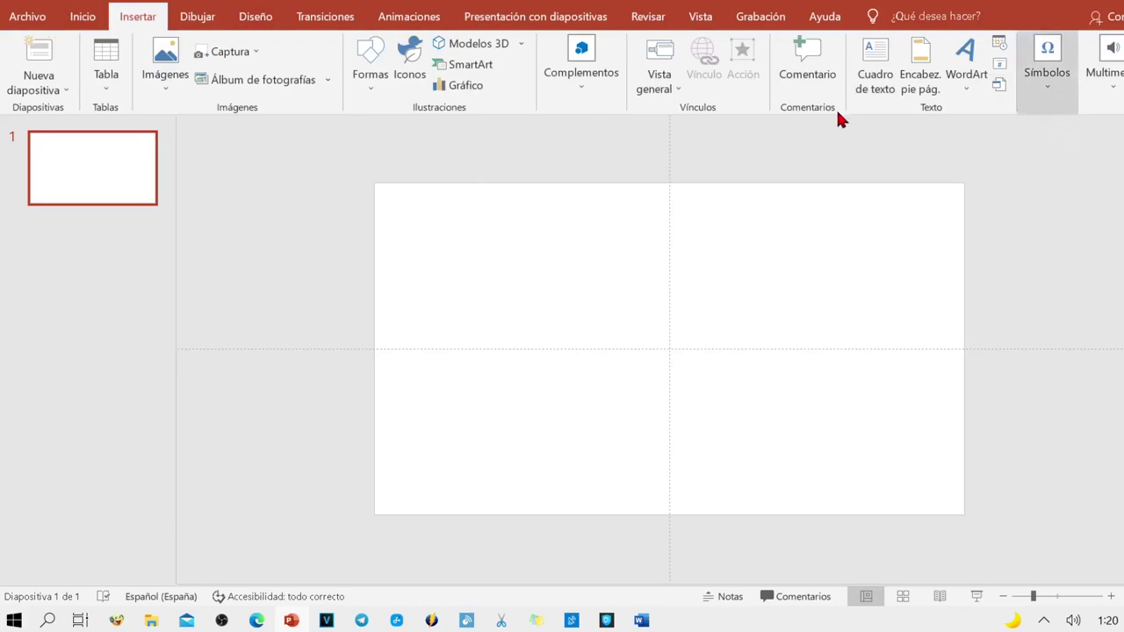
click(173, 51)
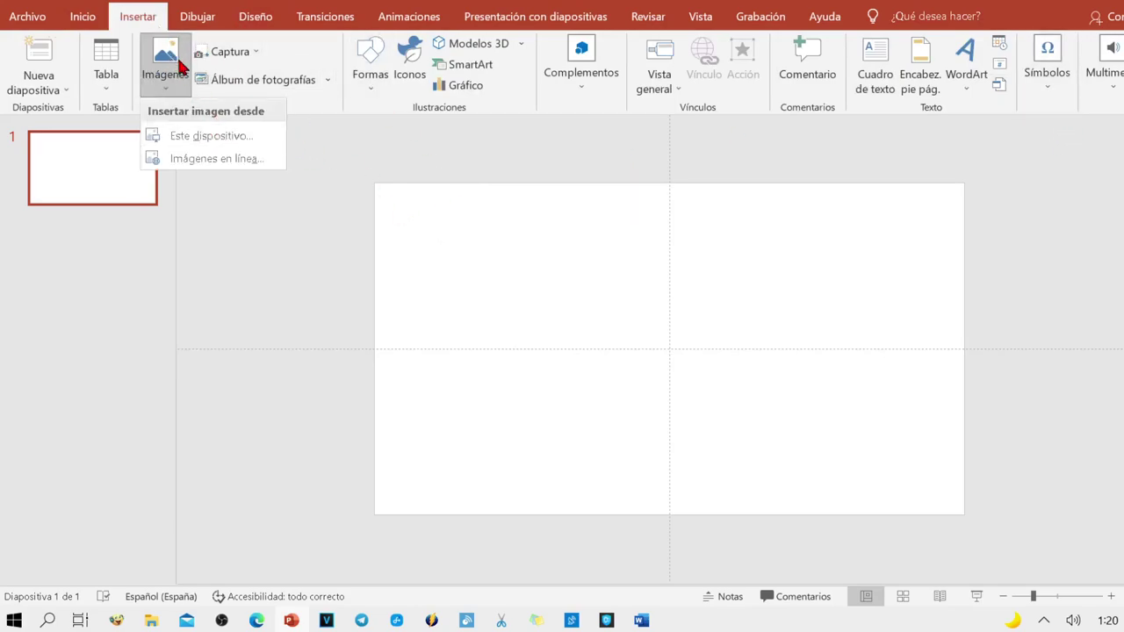
click(236, 138)
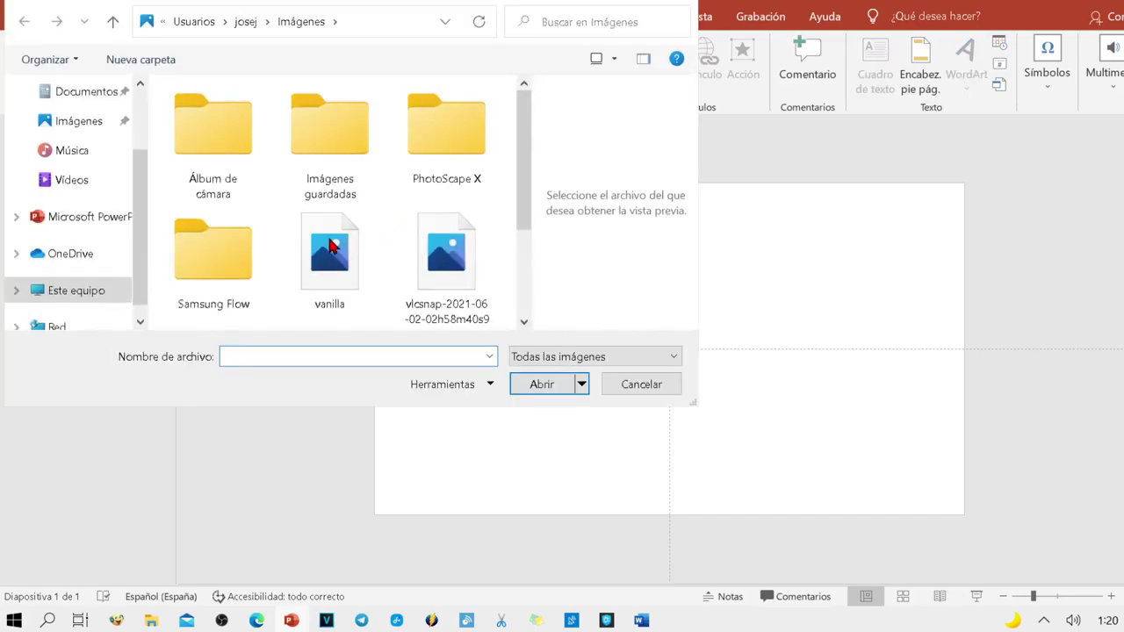
double_click(334, 255)
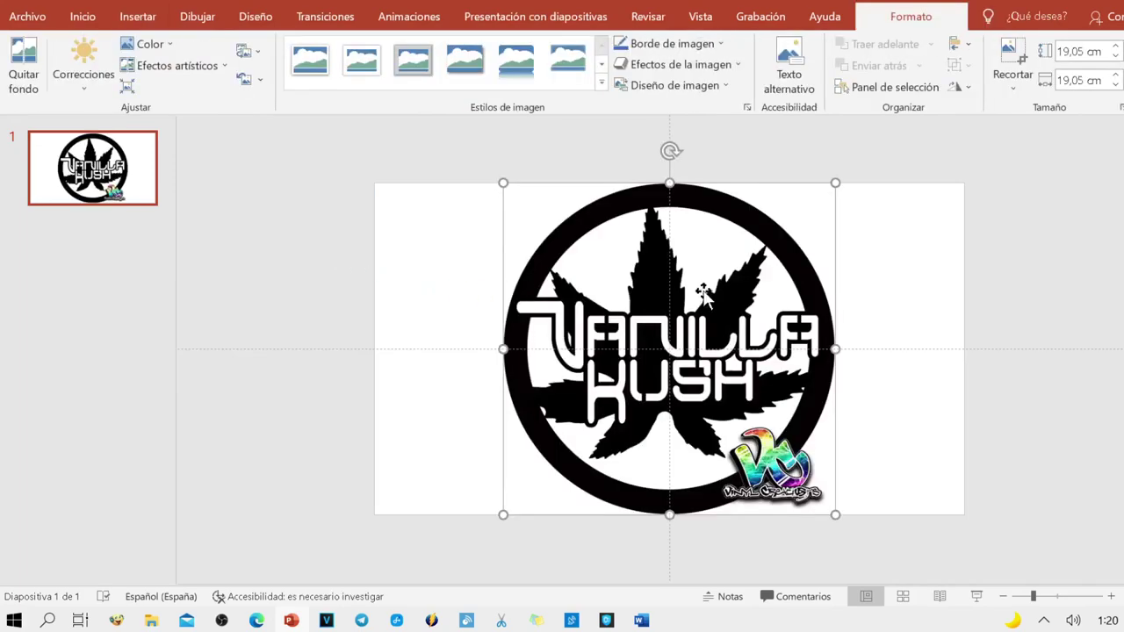
mouse_move(835, 348)
mouse_down()
mouse_move(884, 353)
mouse_move(815, 369)
mouse_up()
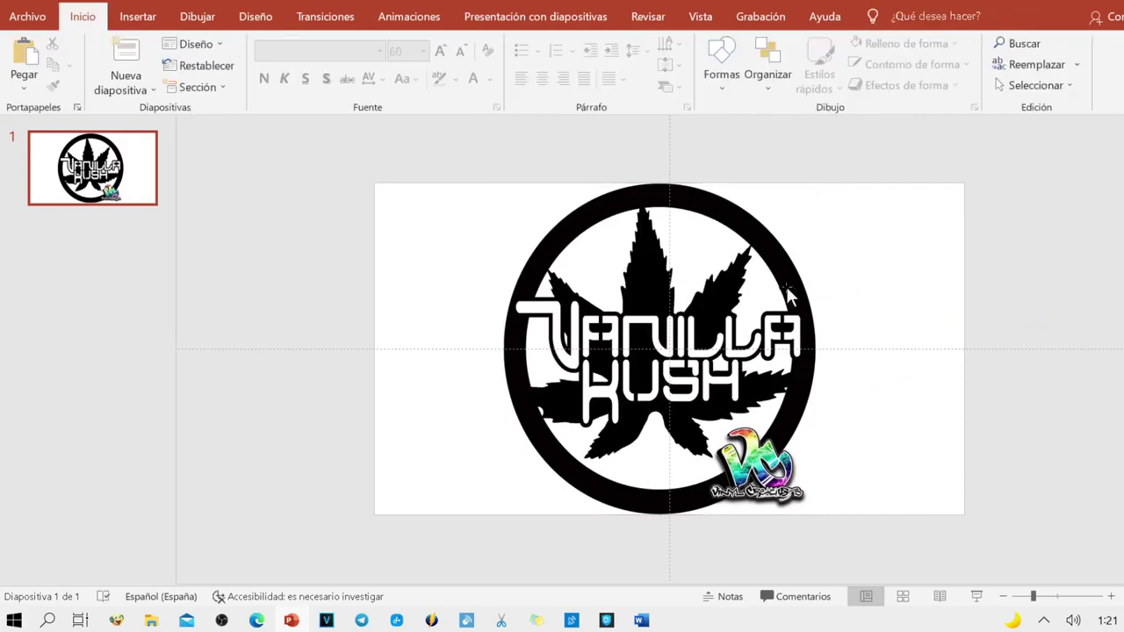
click(956, 252)
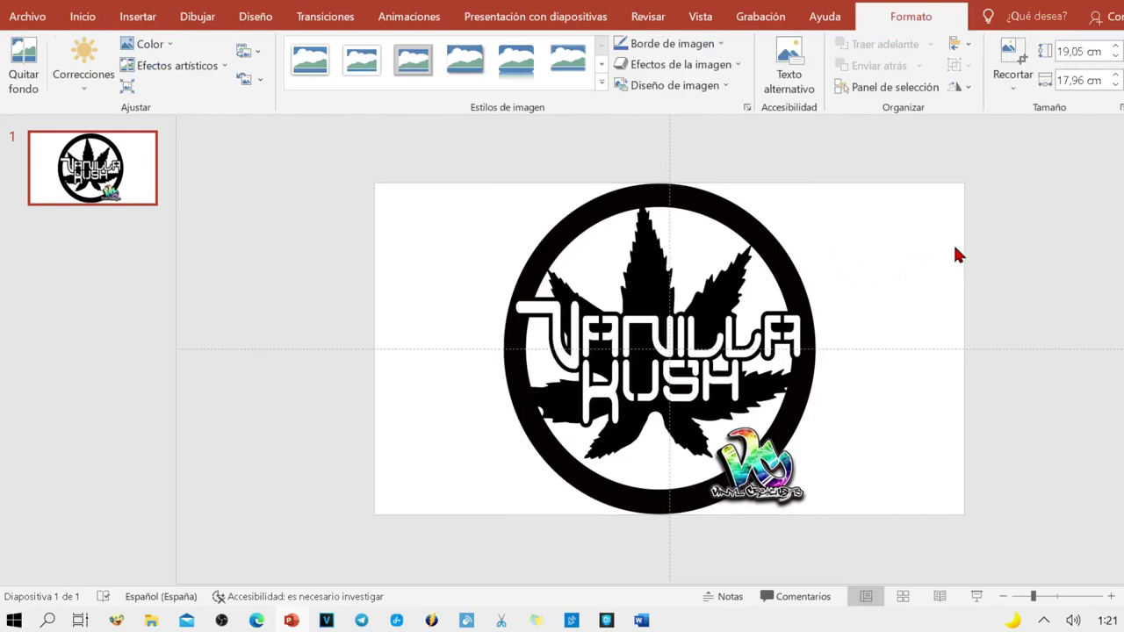
- Insert the downloaded audio file from this PC onto the slide
click(138, 17)
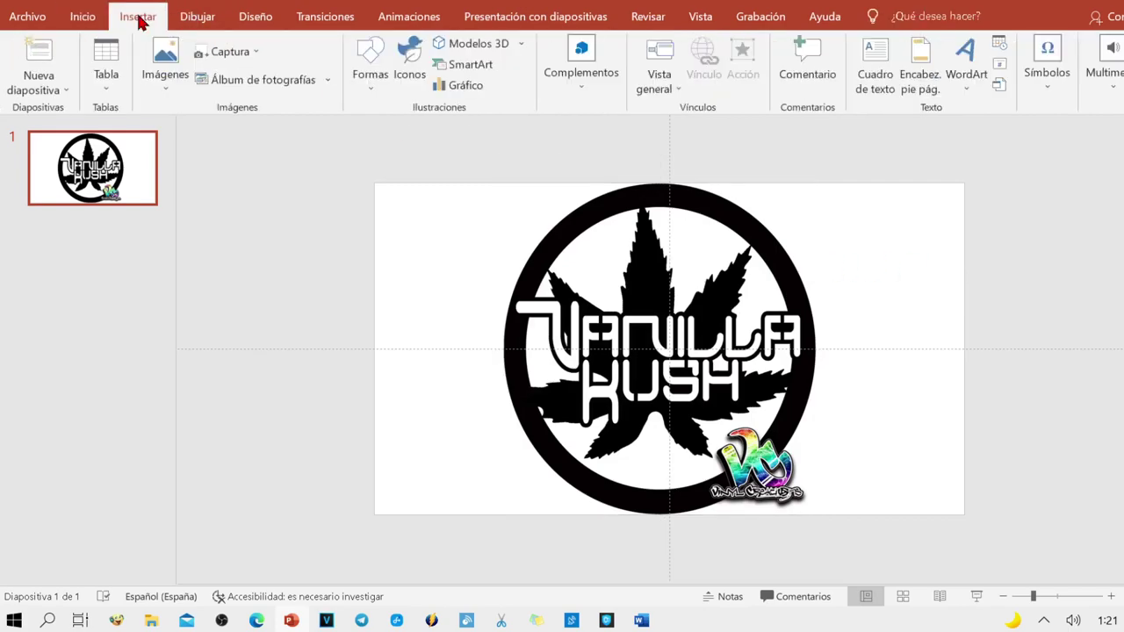
click(1115, 87)
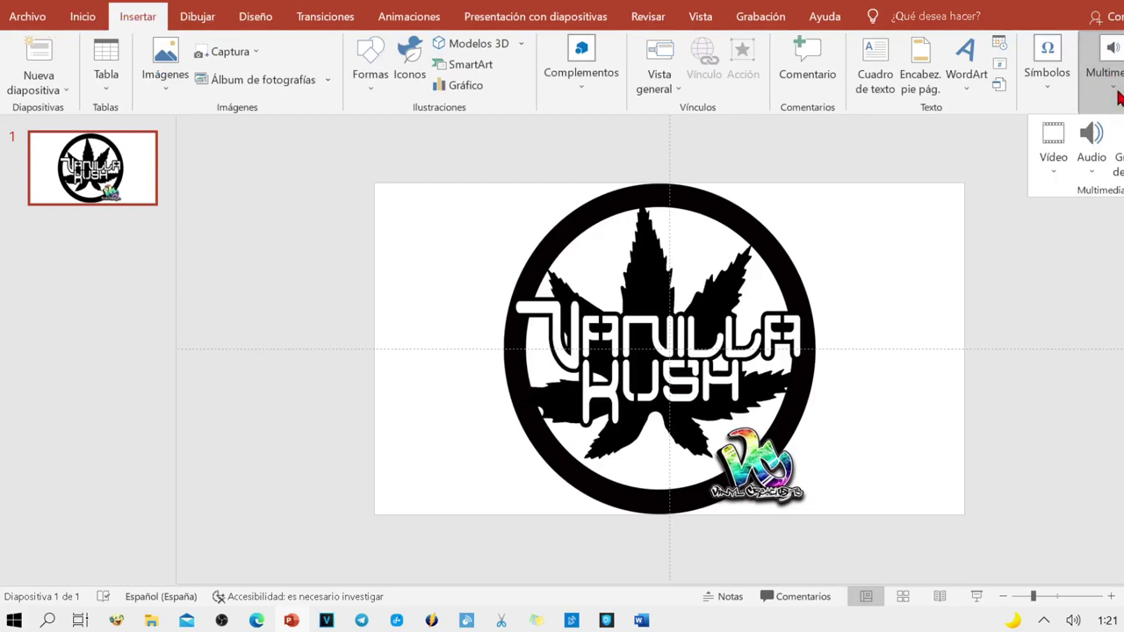
click(1104, 156)
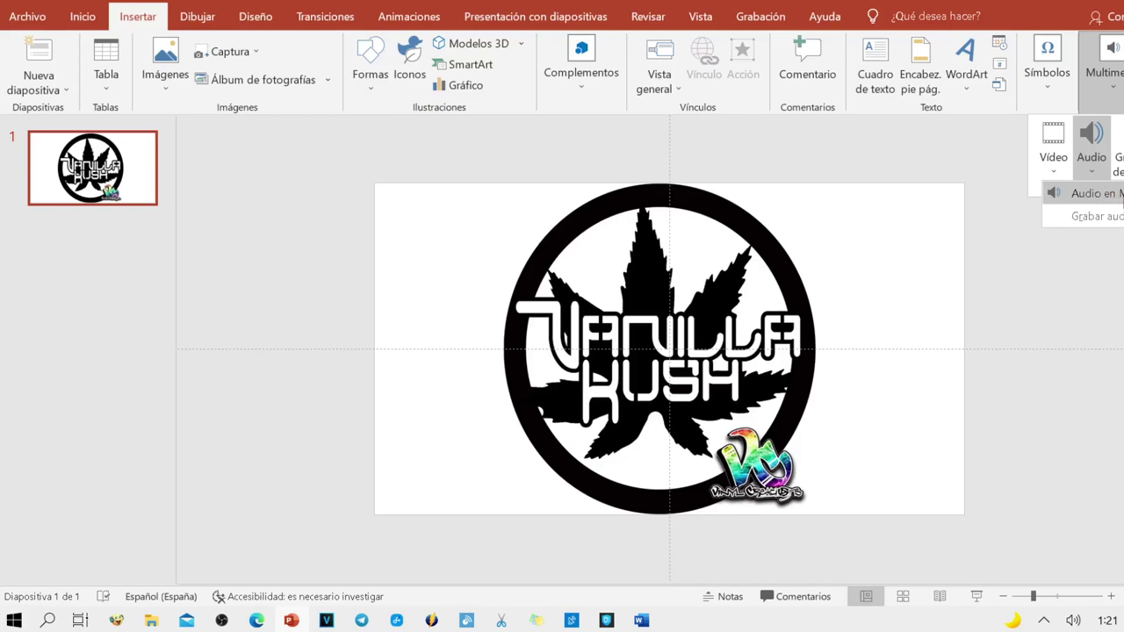
click(1108, 193)
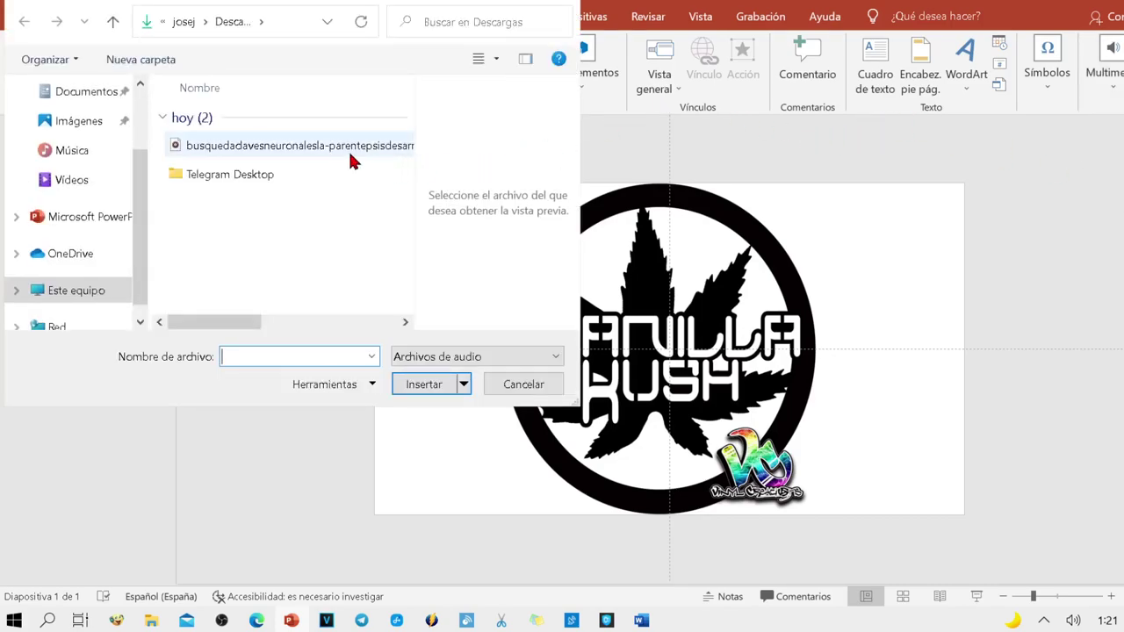
double_click(230, 149)
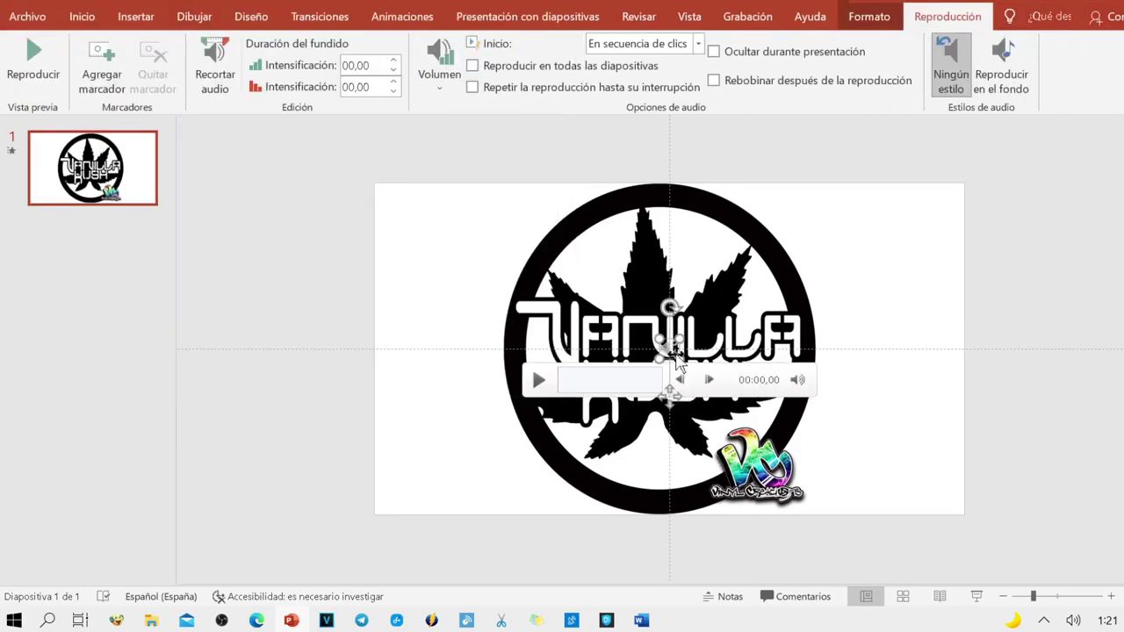
- Set the audio to play in the background with looping (Repetir la reproducción) turned off
click(999, 60)
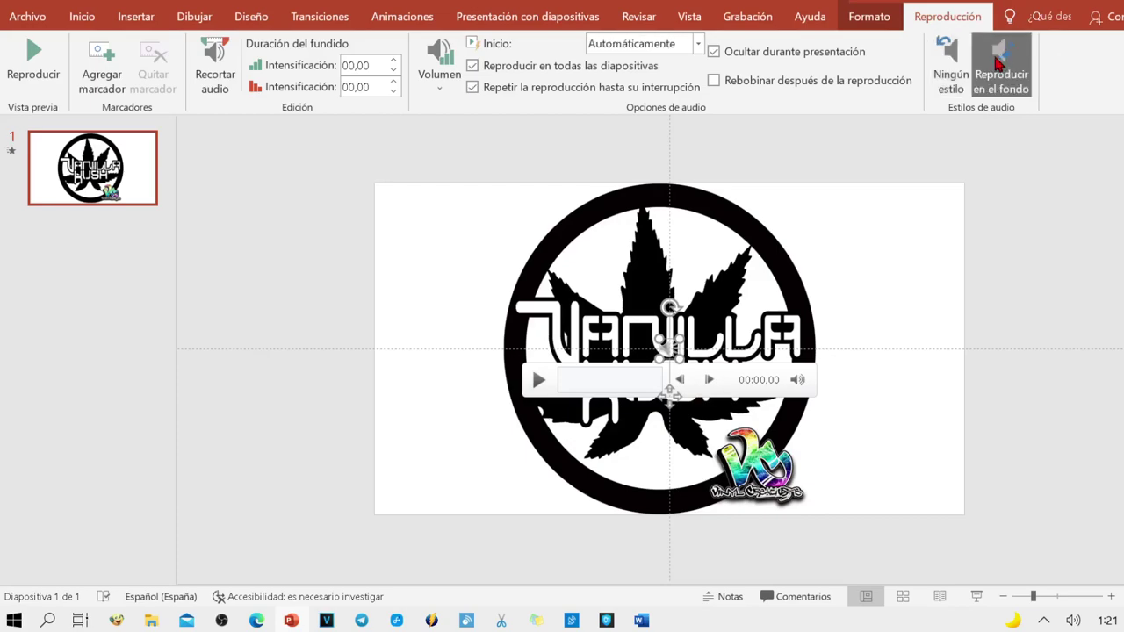
click(472, 90)
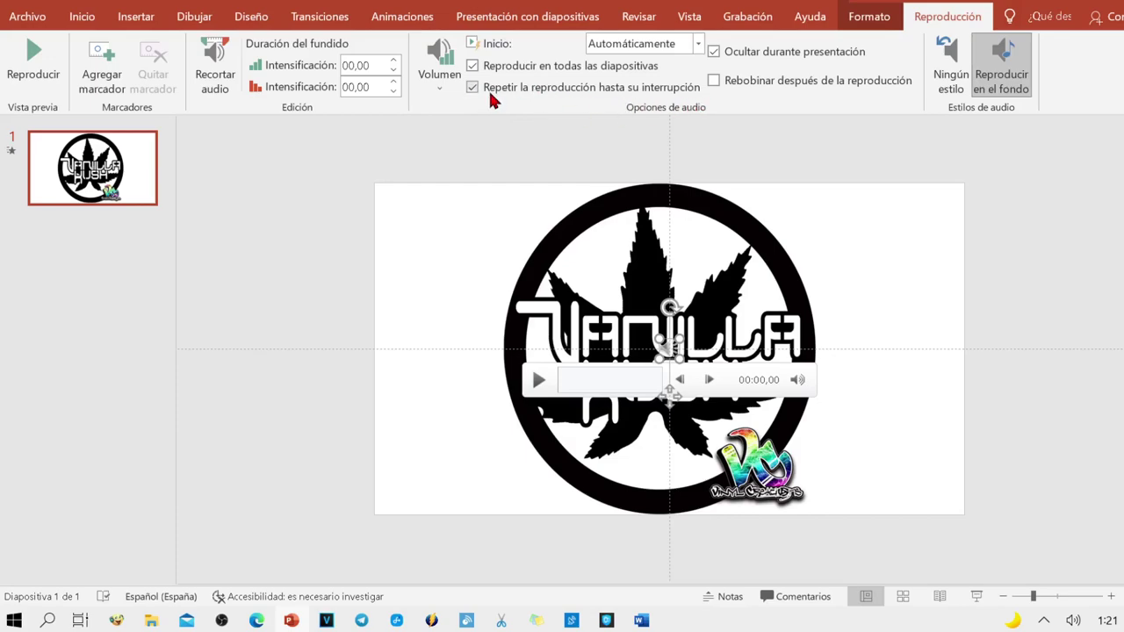
click(476, 90)
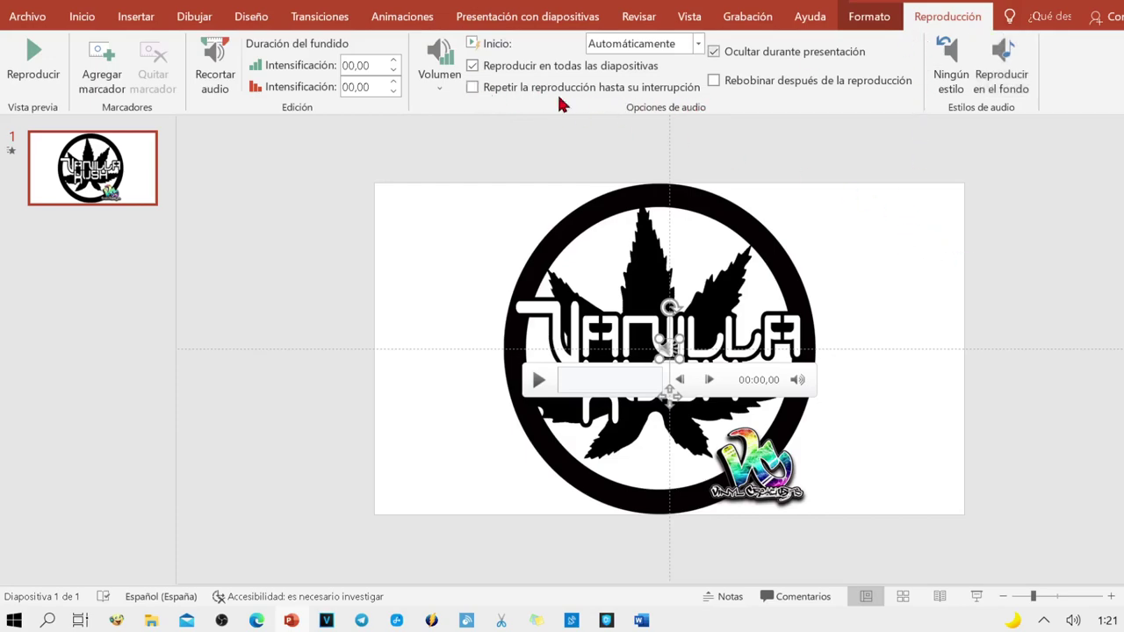
click(219, 60)
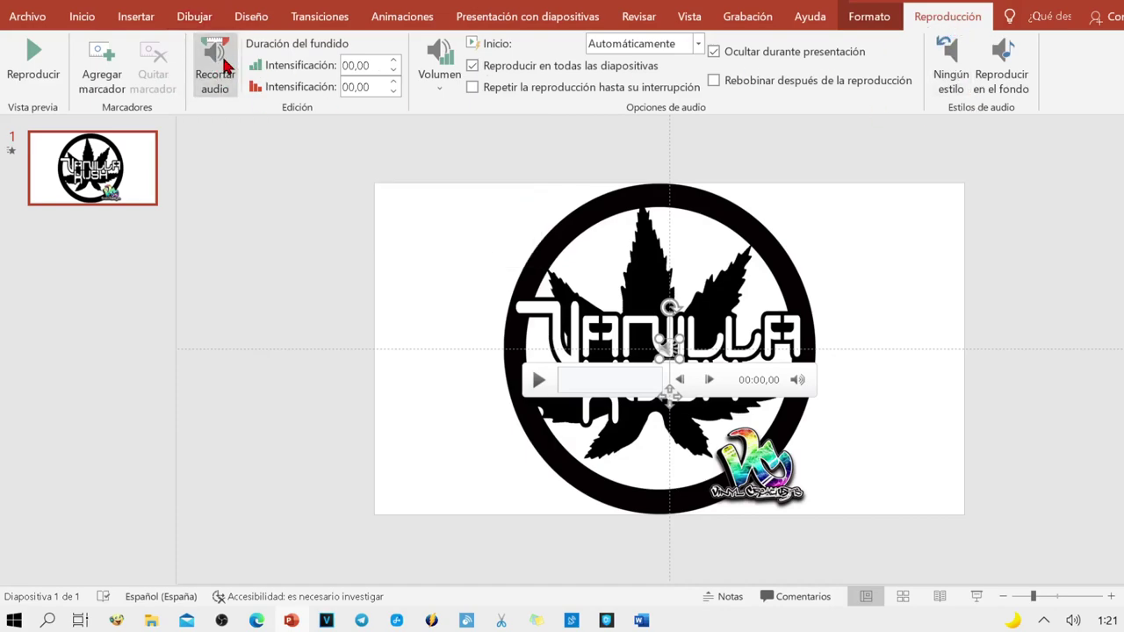
- Copy the clip's 06:17,573 end time in Recortar audio, then cancel without trimming
click(223, 66)
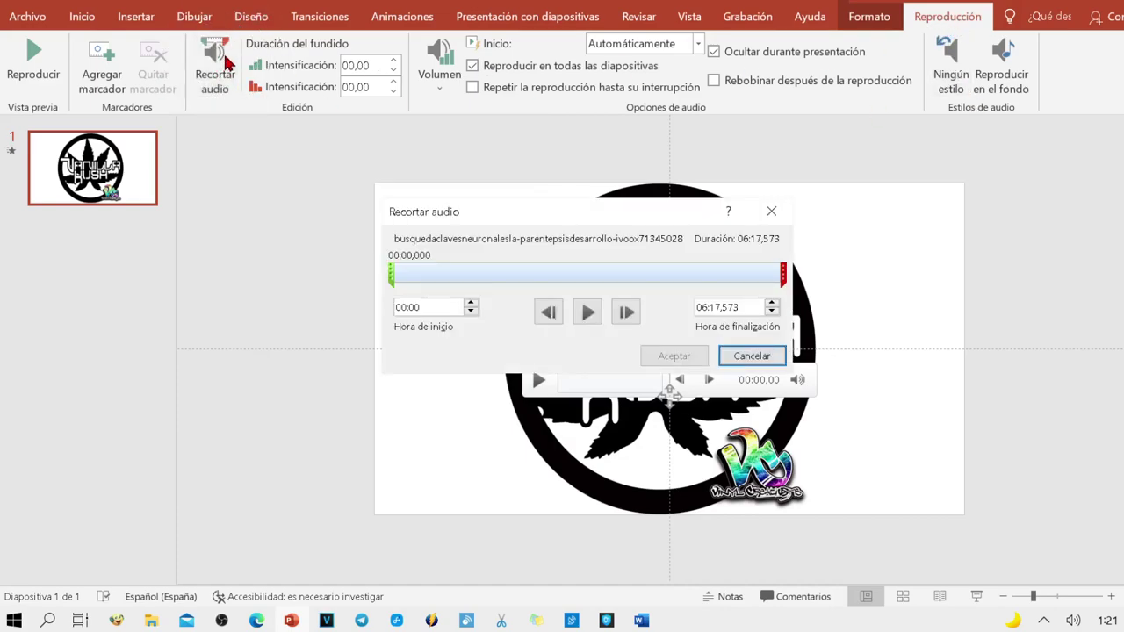
click(752, 308)
drag(753, 309, 675, 314)
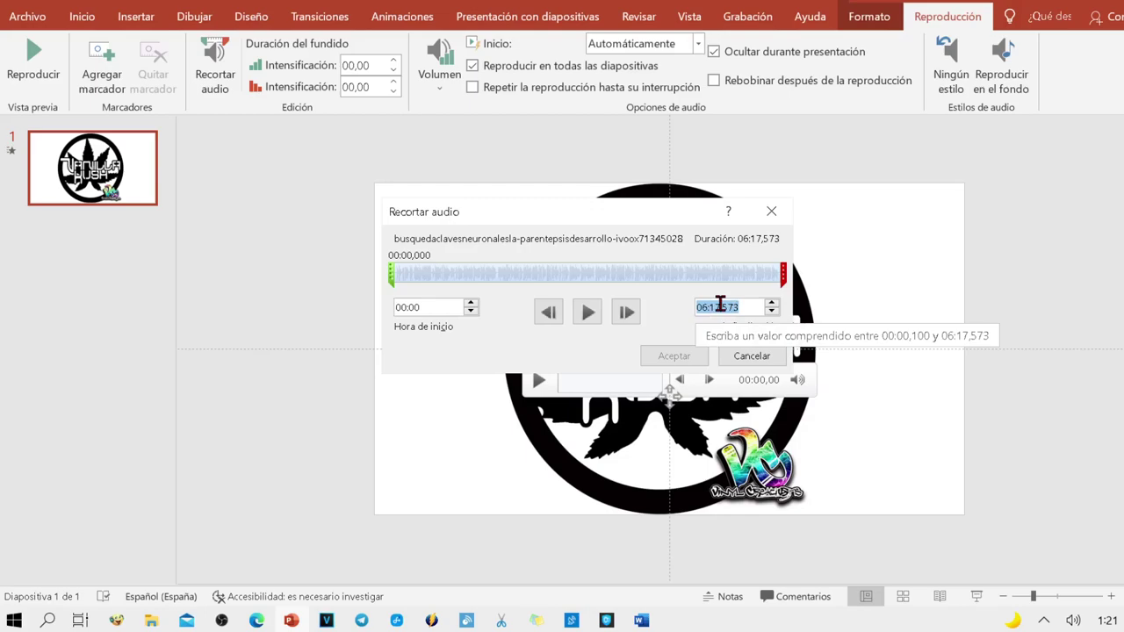
right_click(728, 308)
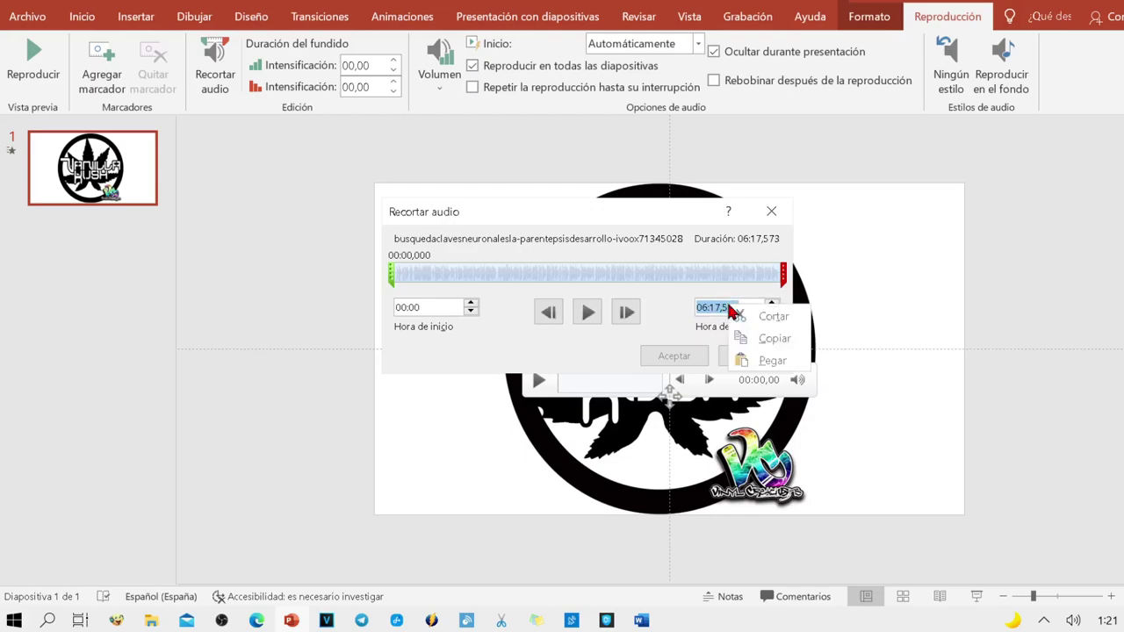
click(775, 339)
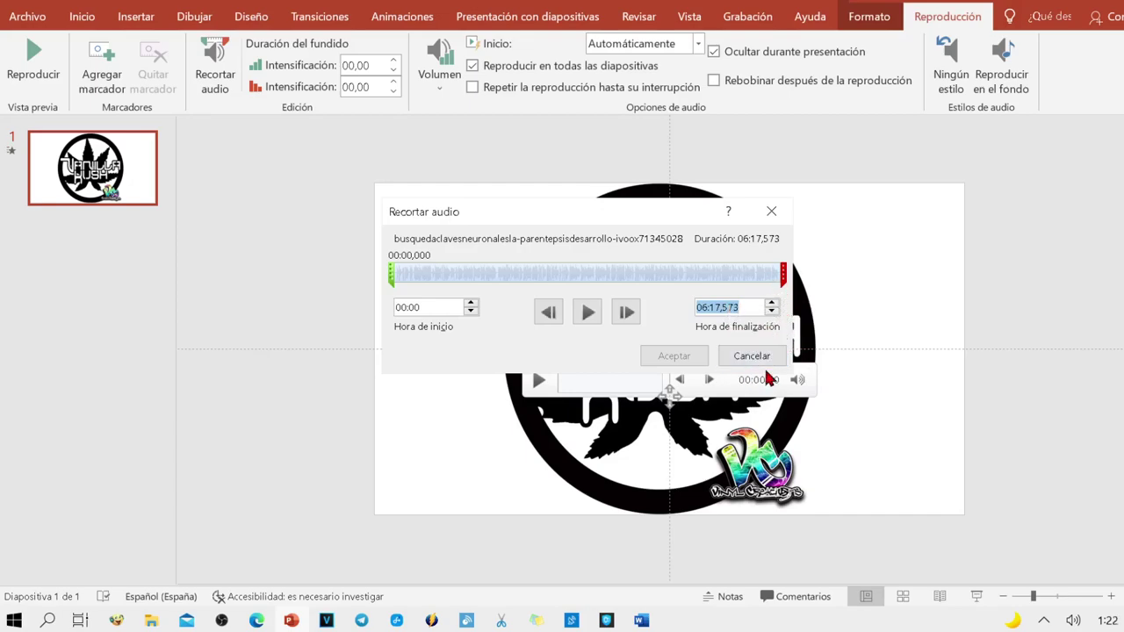
key(ctrl)
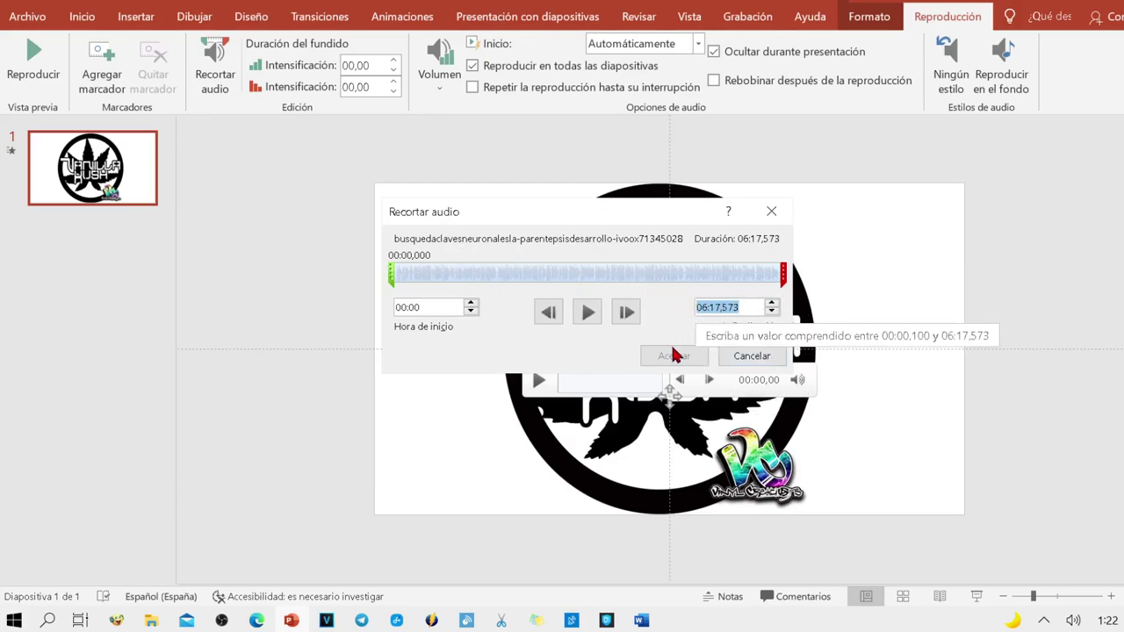
click(753, 356)
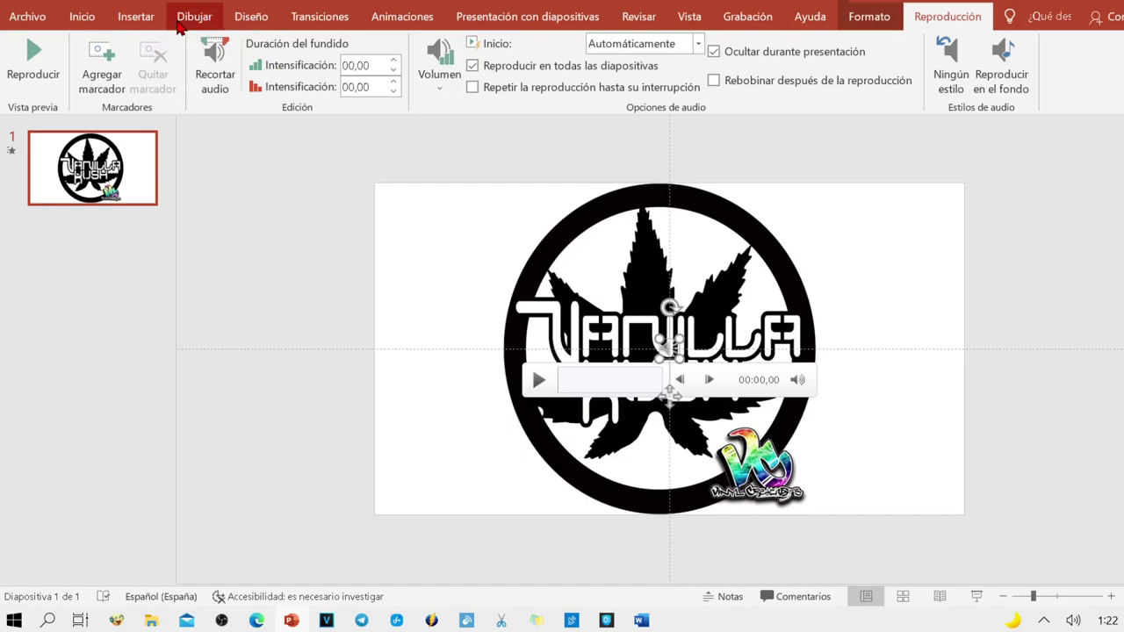
- Paste 06:17,573 into the Transiciones 'Después de' time and keep its checkbox ticked
click(330, 24)
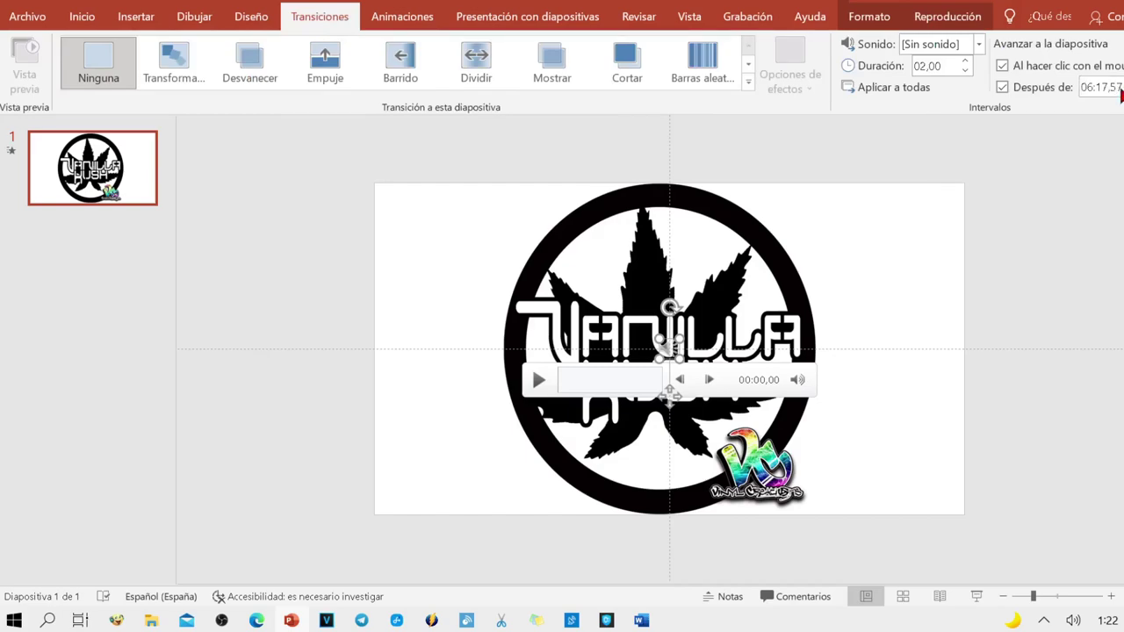
click(1115, 90)
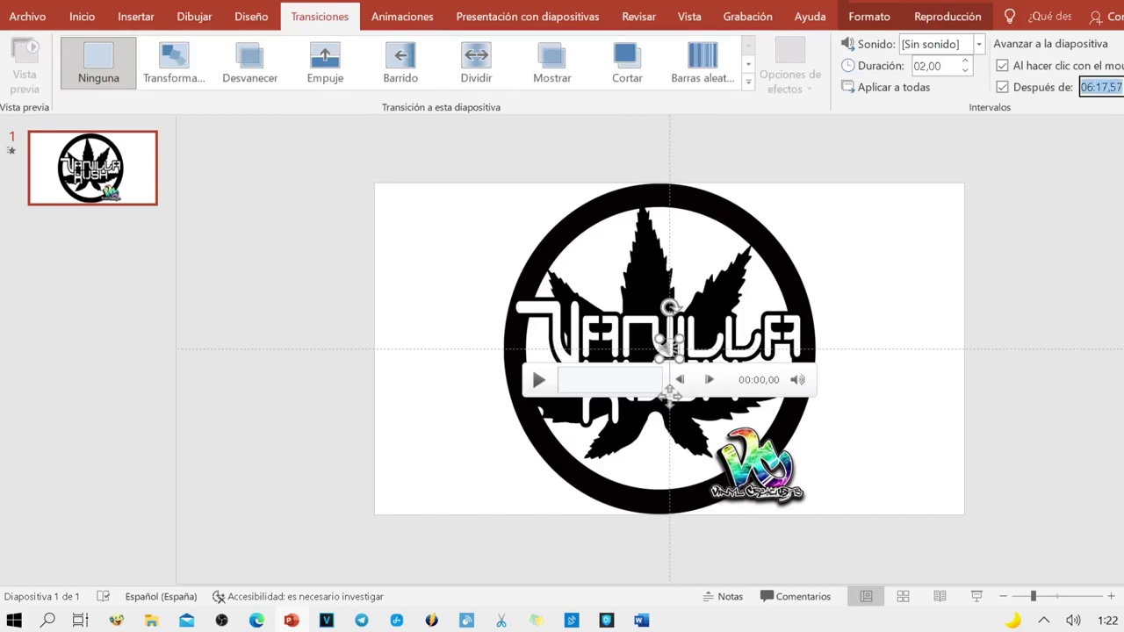
right_click(1099, 87)
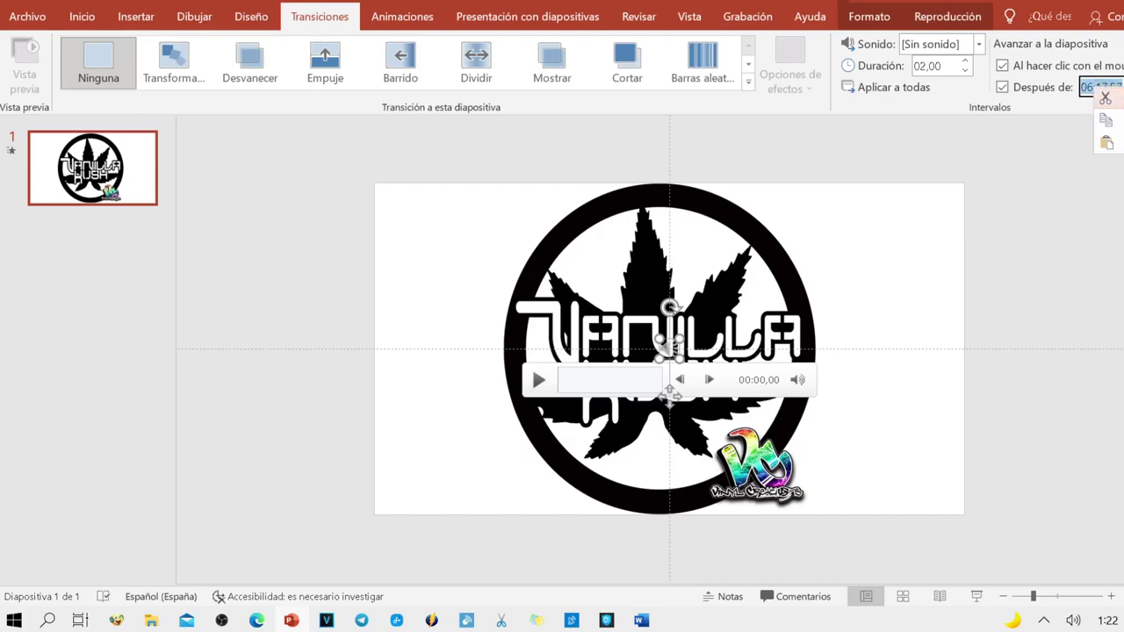
click(1105, 142)
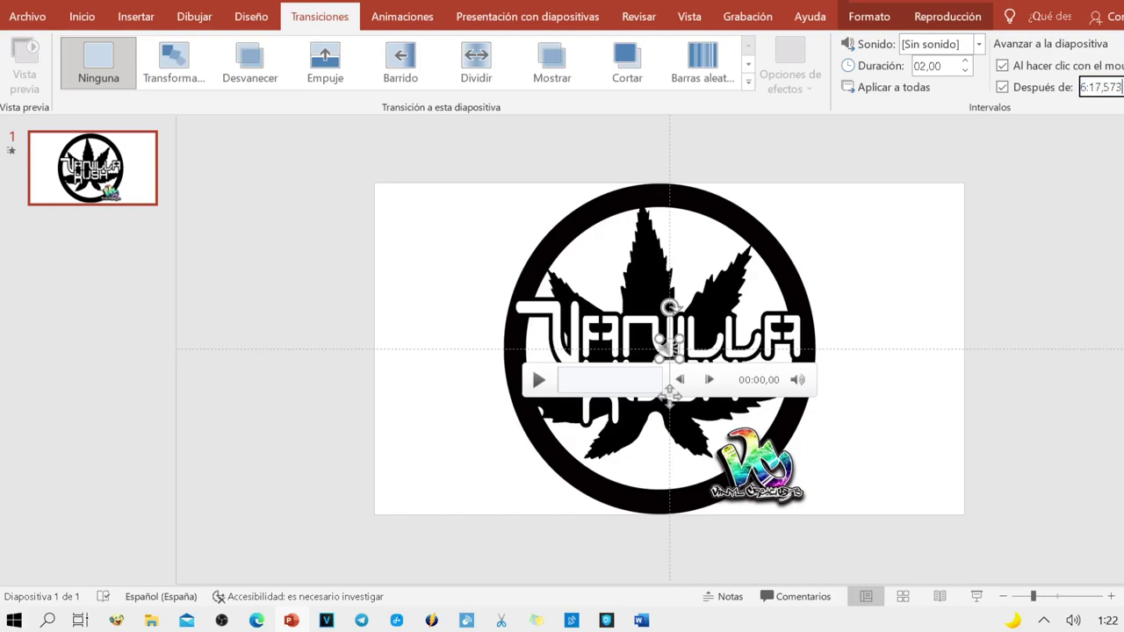
key(Return)
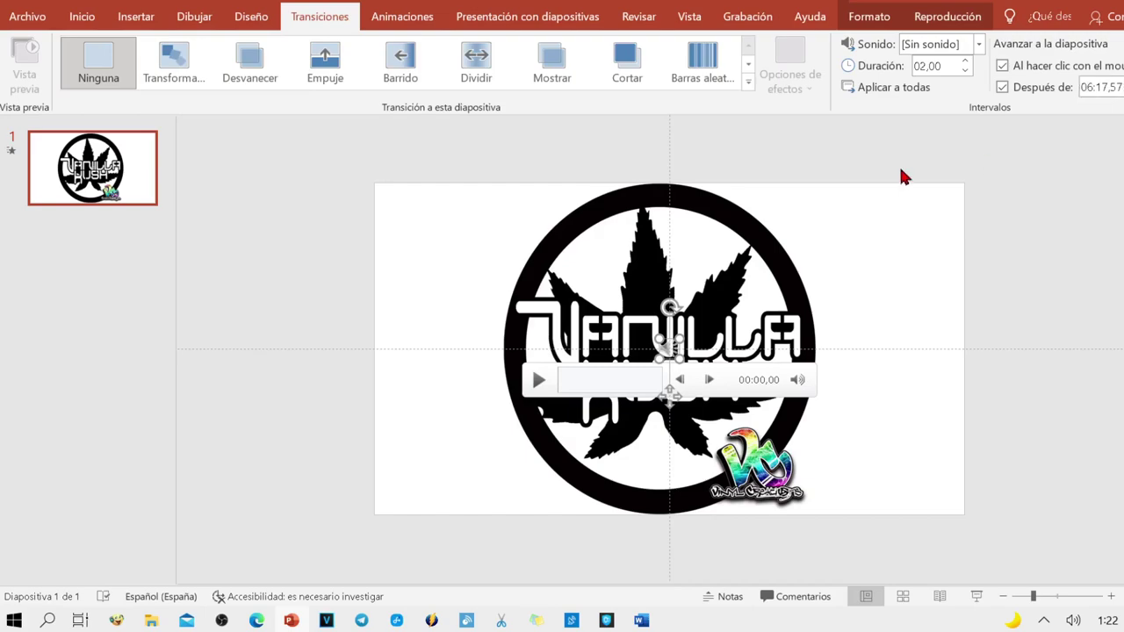
click(1001, 88)
click(1003, 88)
click(1001, 87)
- Export the presentation as an Estándar (480p) video via Archivo > Exportar > Crear un vídeo
click(44, 17)
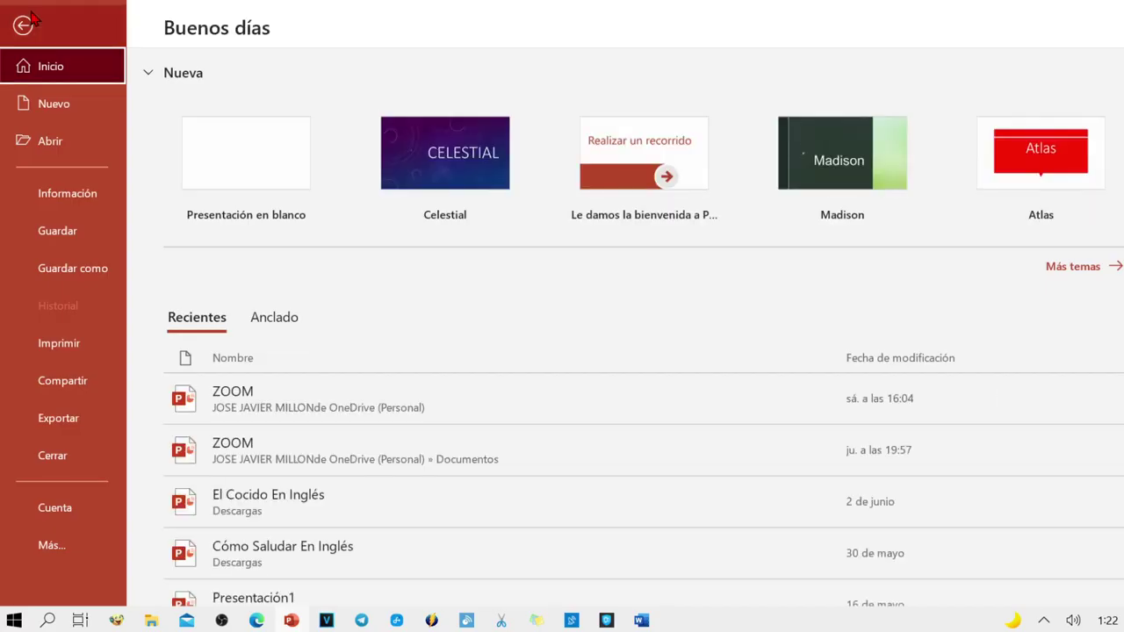
click(58, 420)
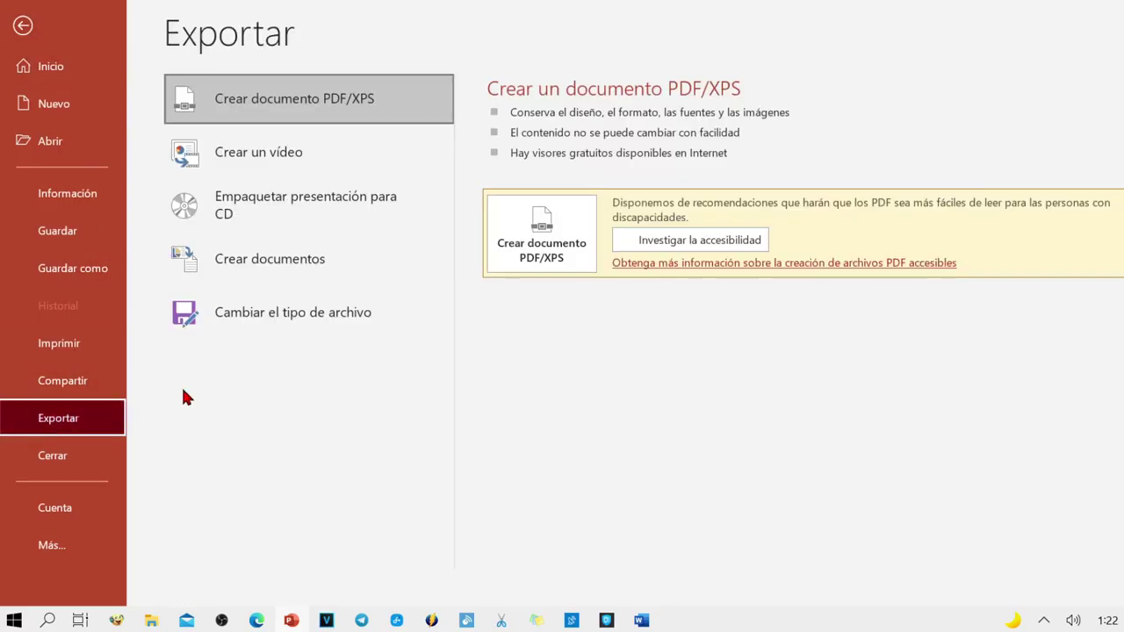
click(299, 154)
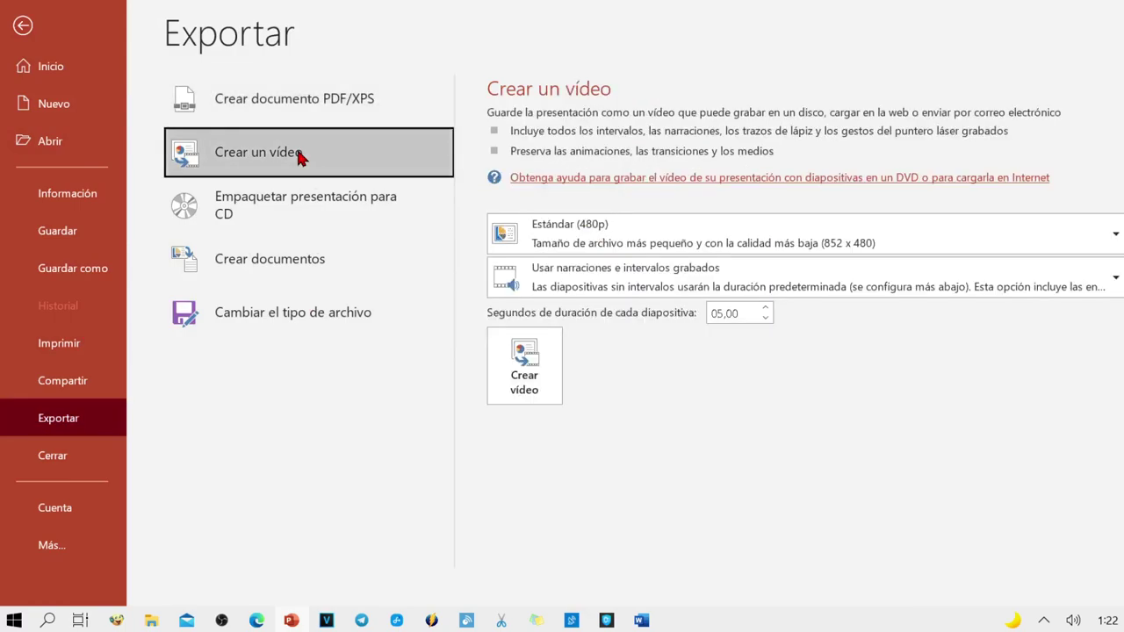
click(642, 241)
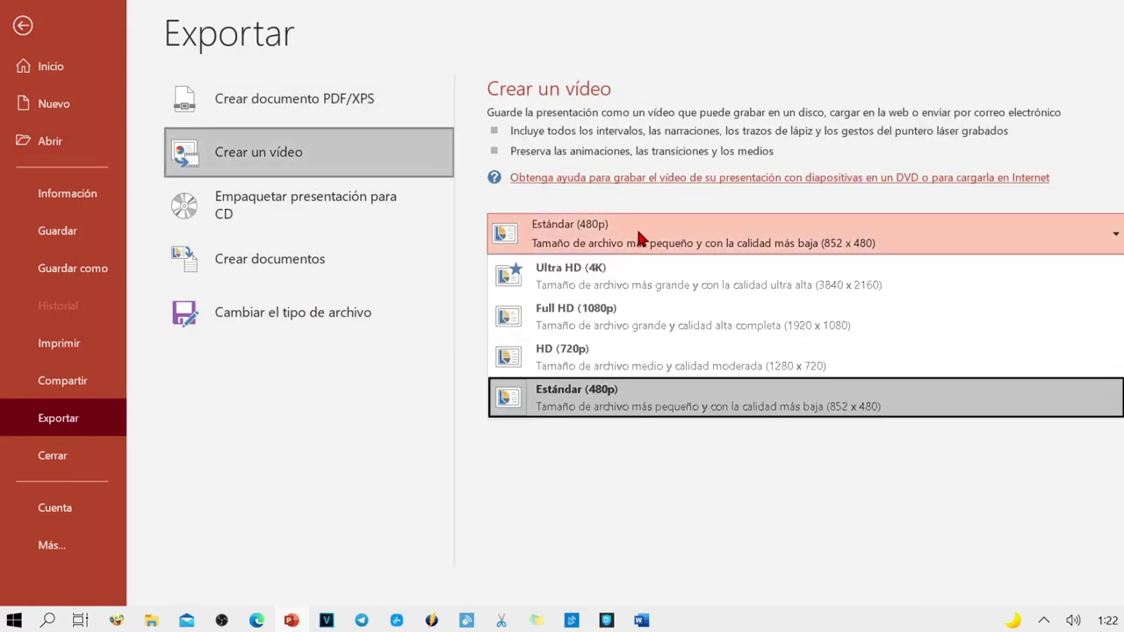
click(689, 457)
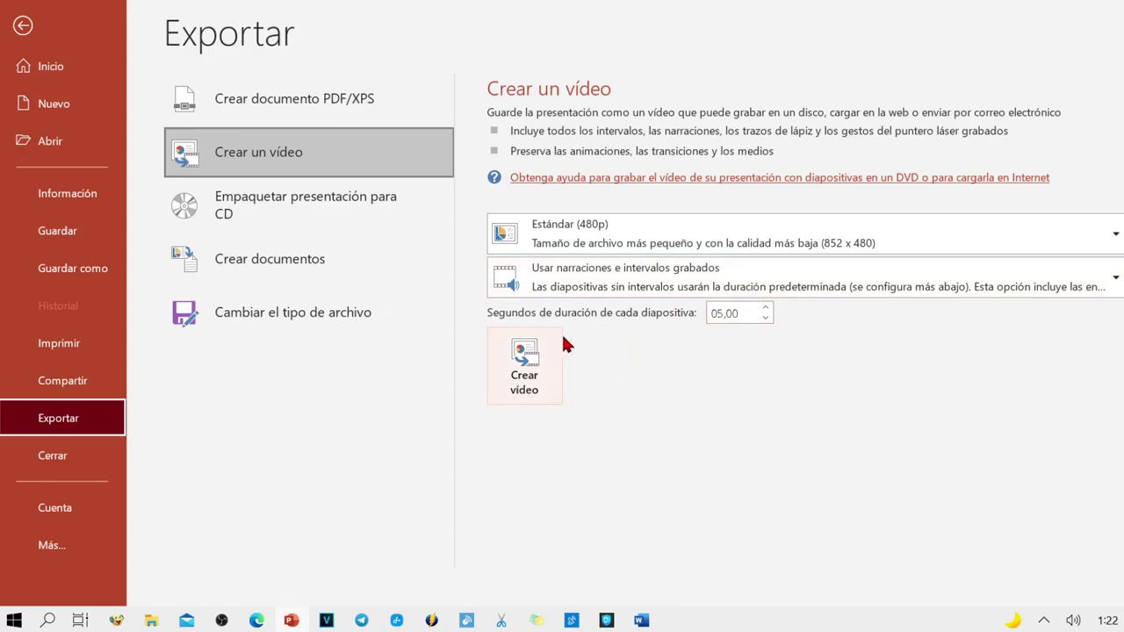
click(525, 364)
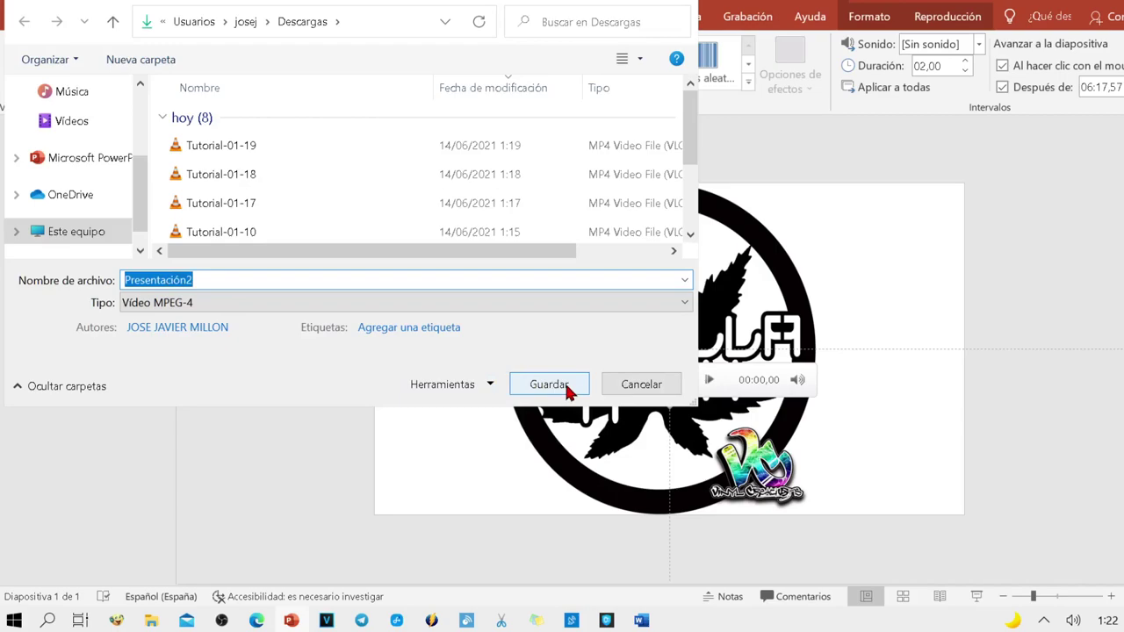
- Save the video as Presentación2.mp4 in Descargas to start rendering
click(568, 393)
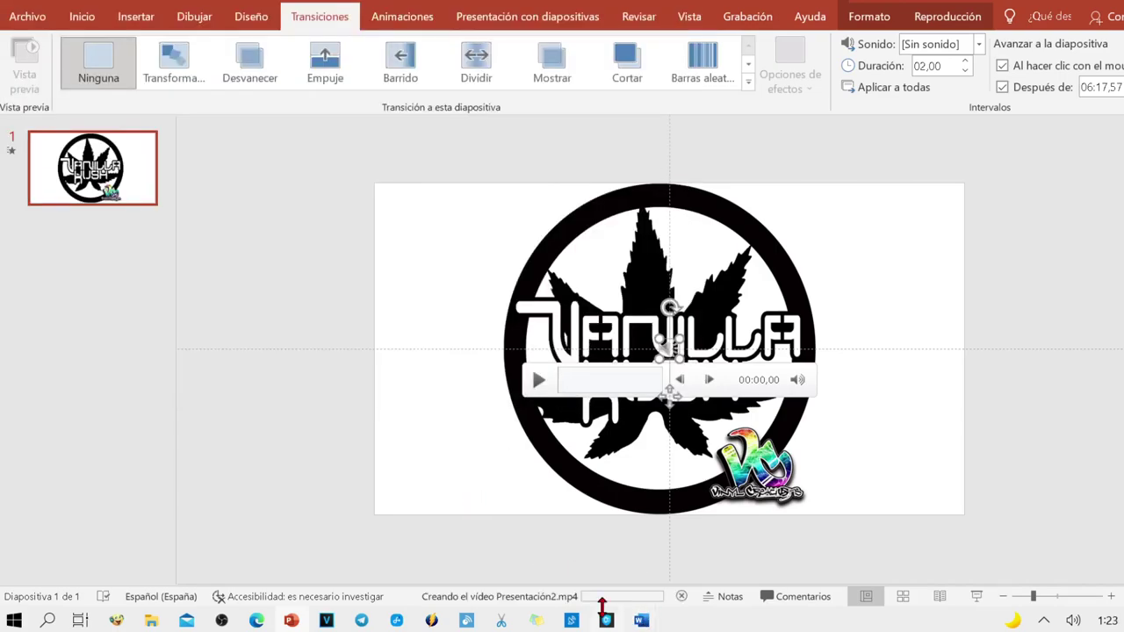